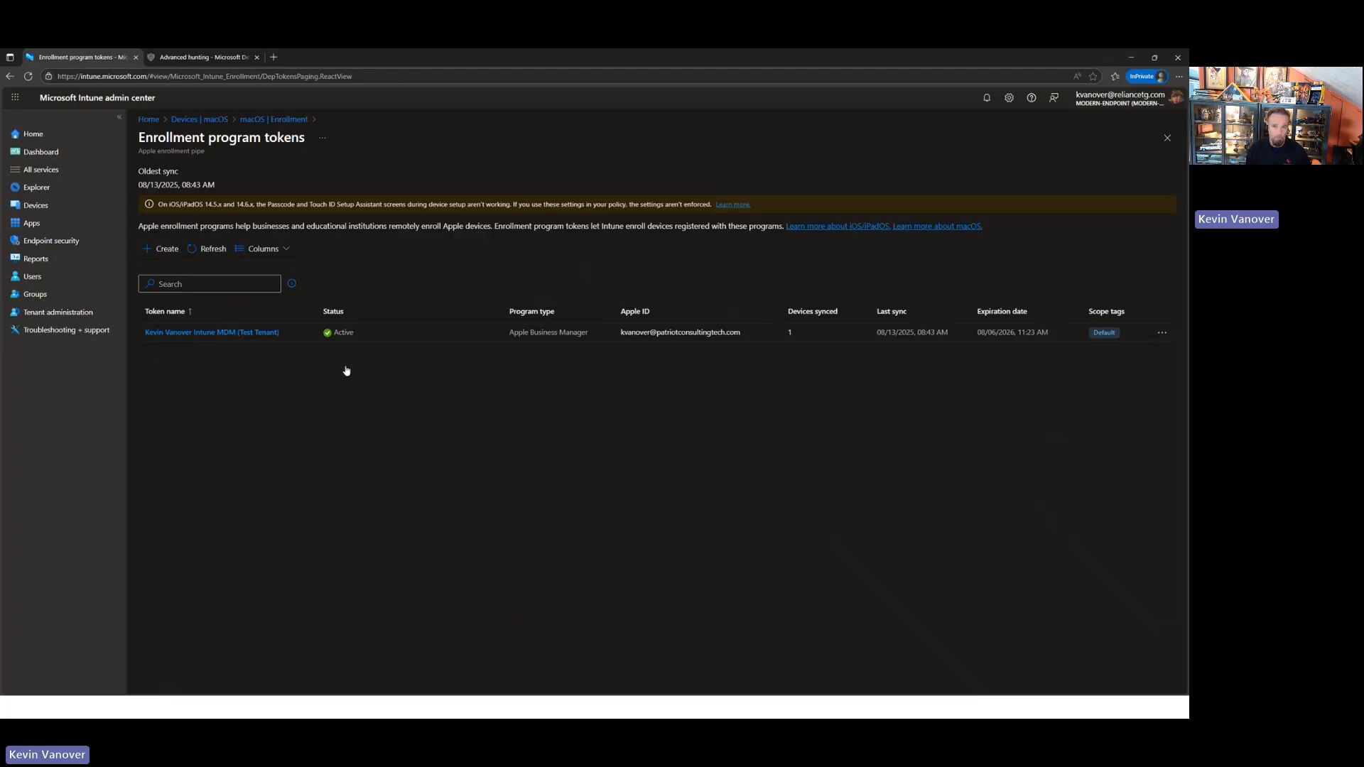
- Open the active enrollment token's MacOS-PlatformSSO profile and start editing its Account Settings
click(200, 334)
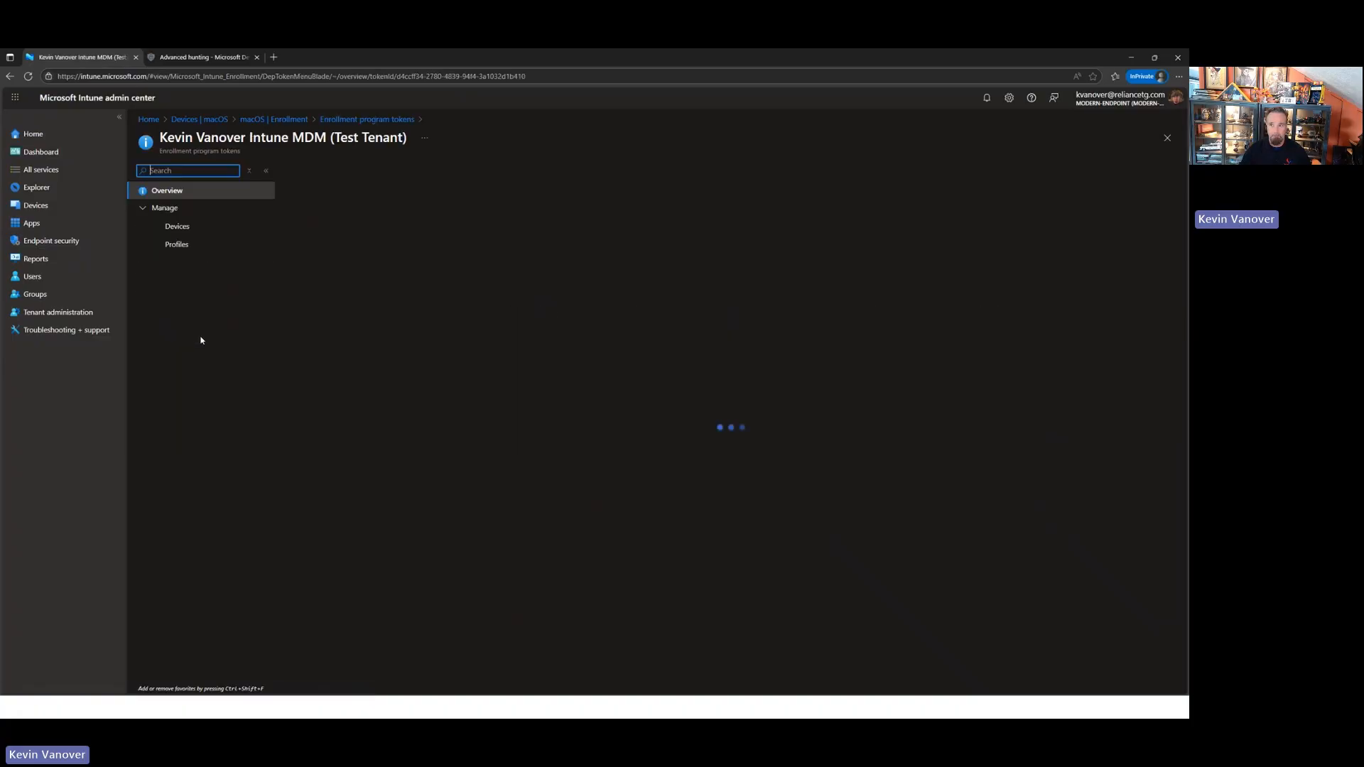
click(178, 244)
click(340, 271)
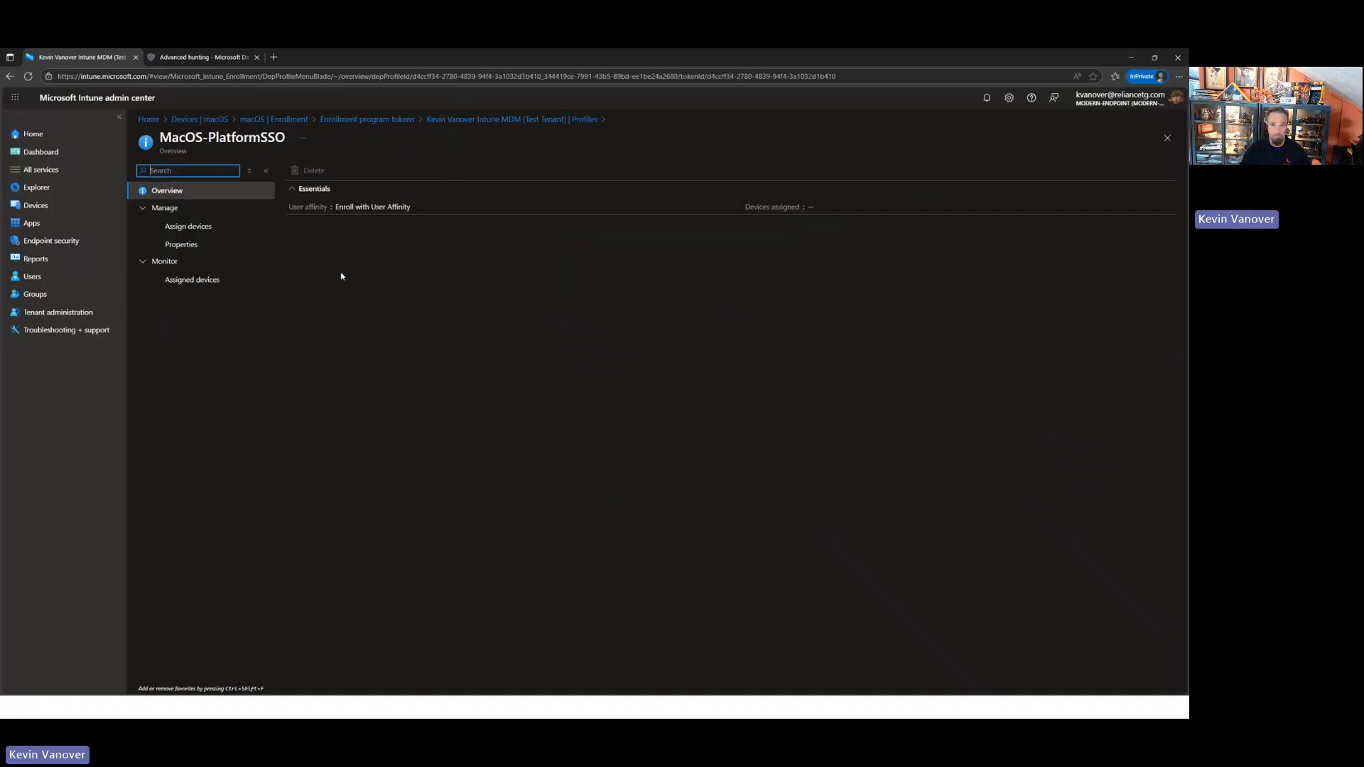
click(182, 245)
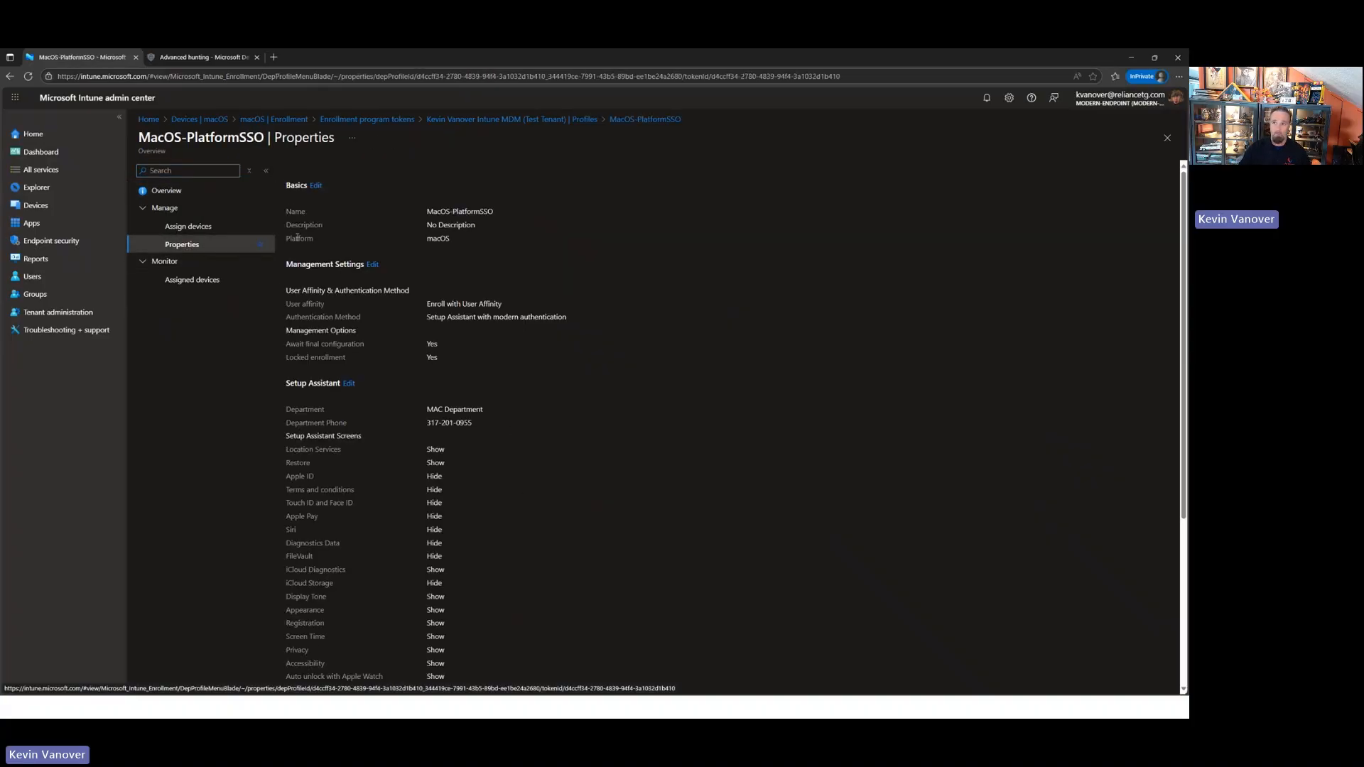
scroll(421, 265, down, 4)
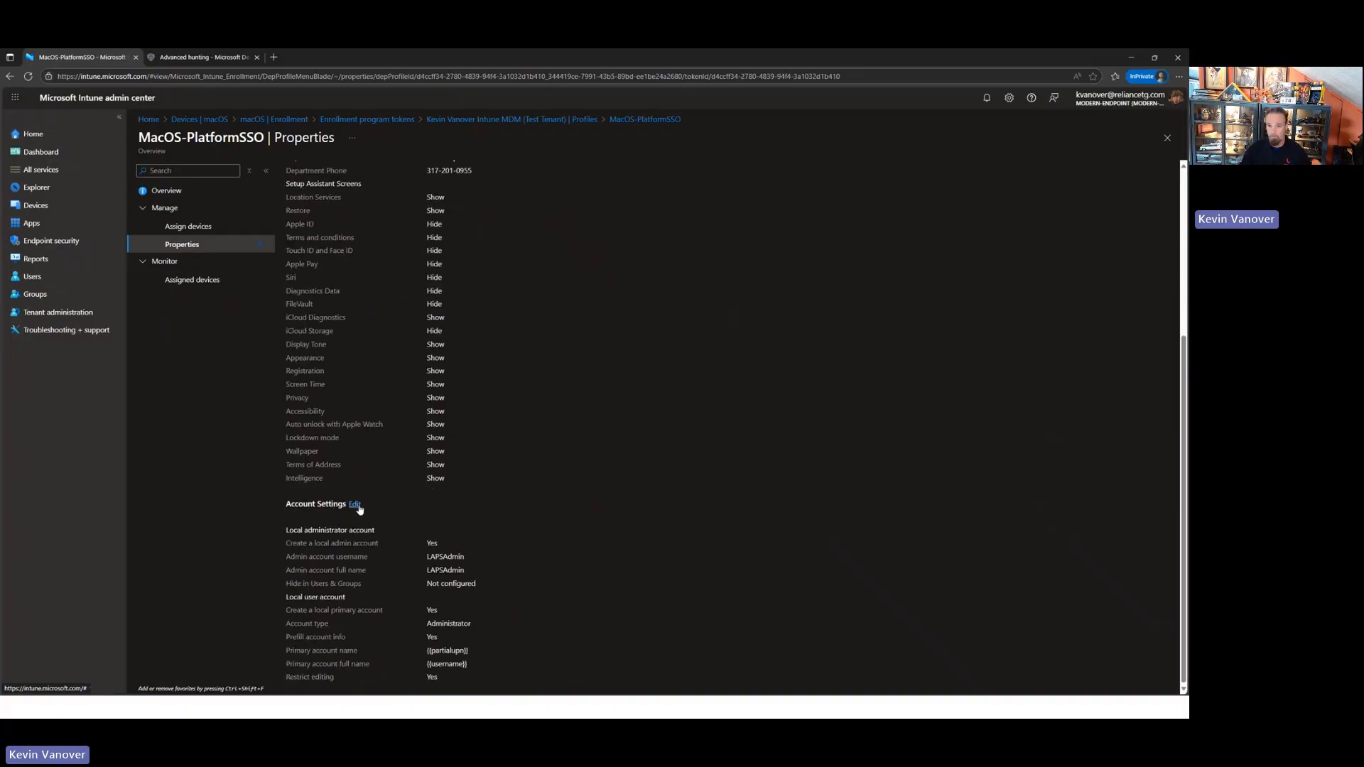
click(354, 505)
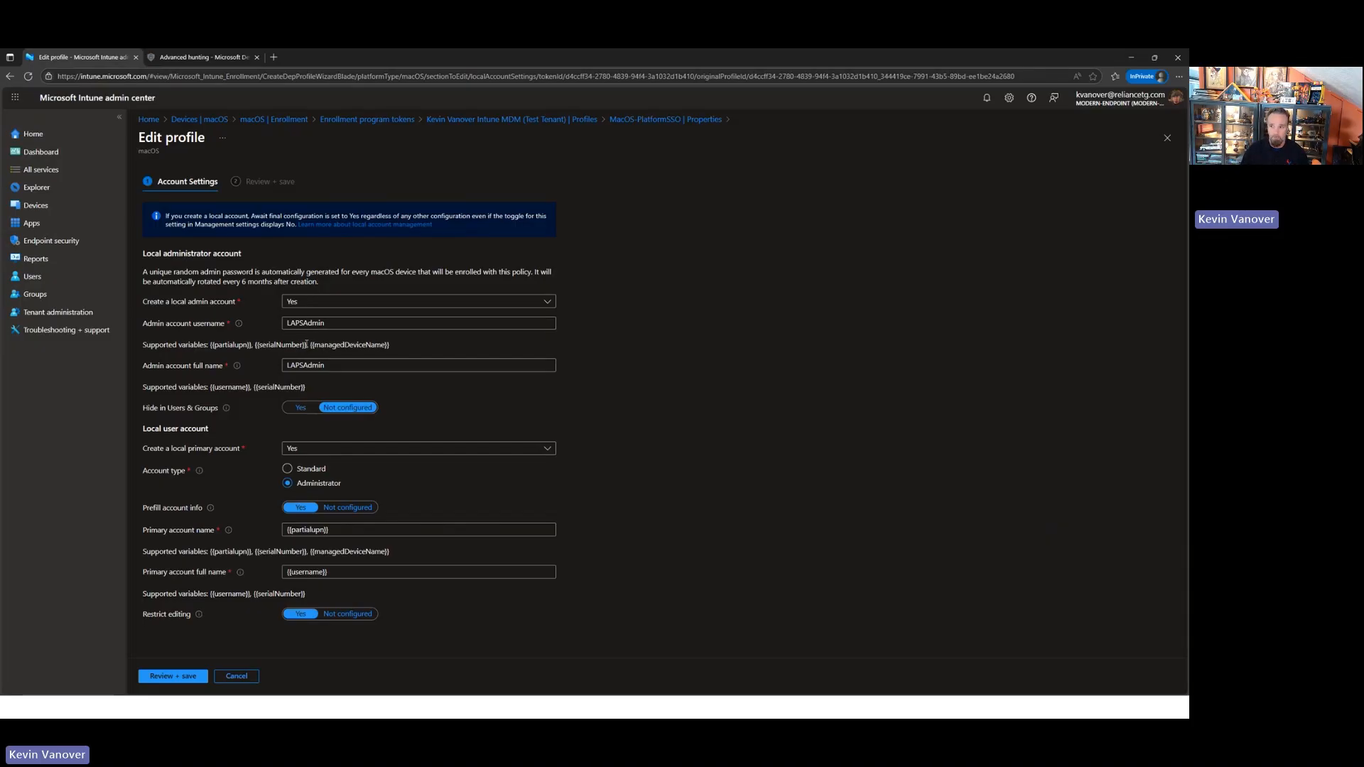
- Try adding a hyphen and the {{serialNumber}} variable to the LAPSAdmin admin account username, and remove the suffix again
drag(306, 344, 256, 344)
key(ctrl+c)
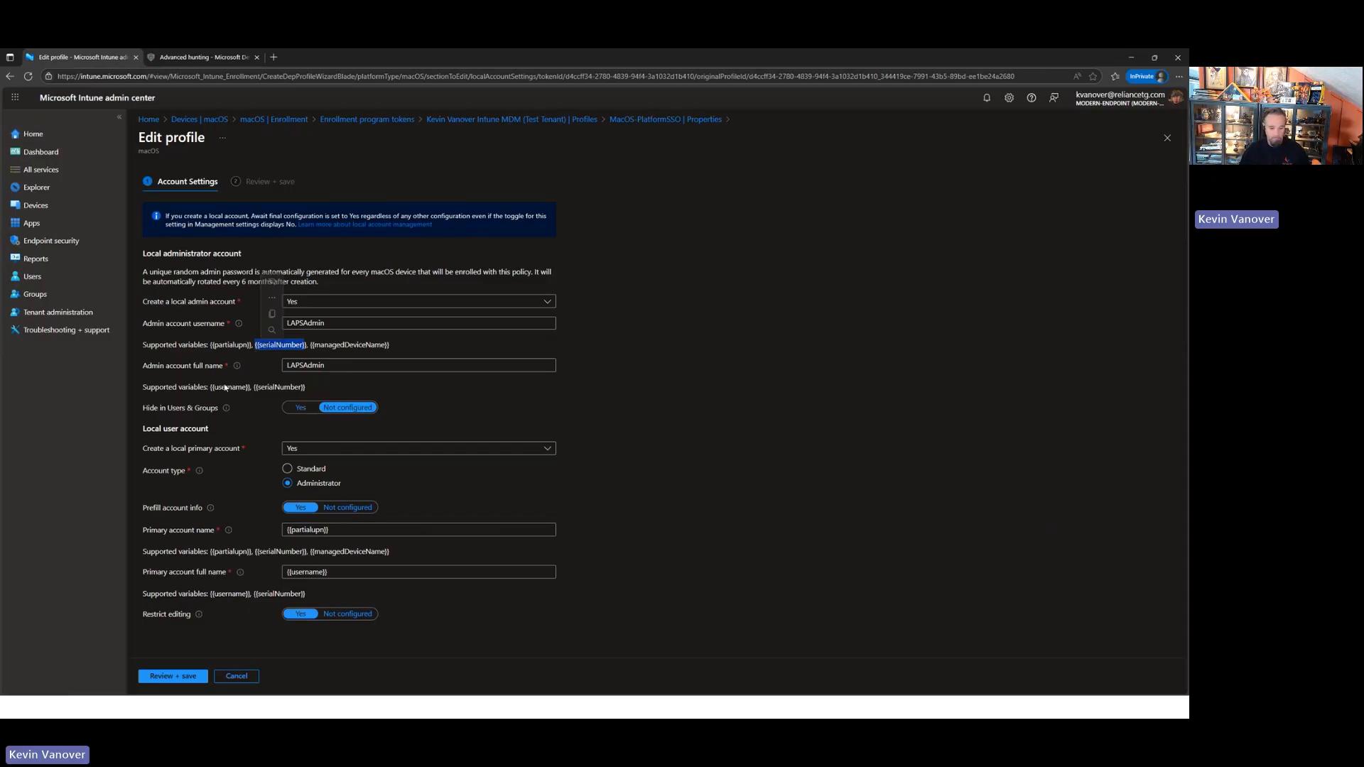
click(352, 322)
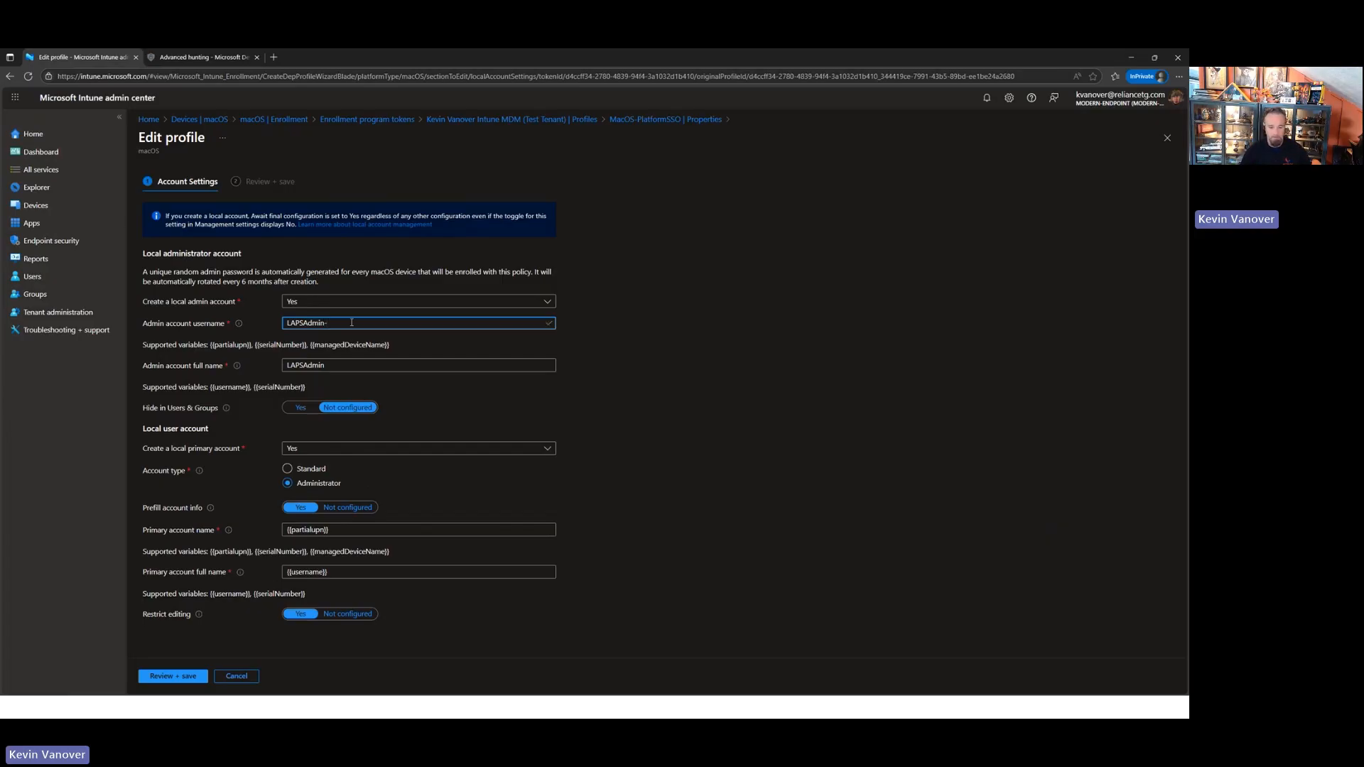
text(-)
key(ctrl+v)
drag(389, 325, 325, 325)
key(BackSpace)
- Try using the primary account's {{partialupn}} variable as the admin account username
drag(329, 530, 270, 531)
key(ctrl+c)
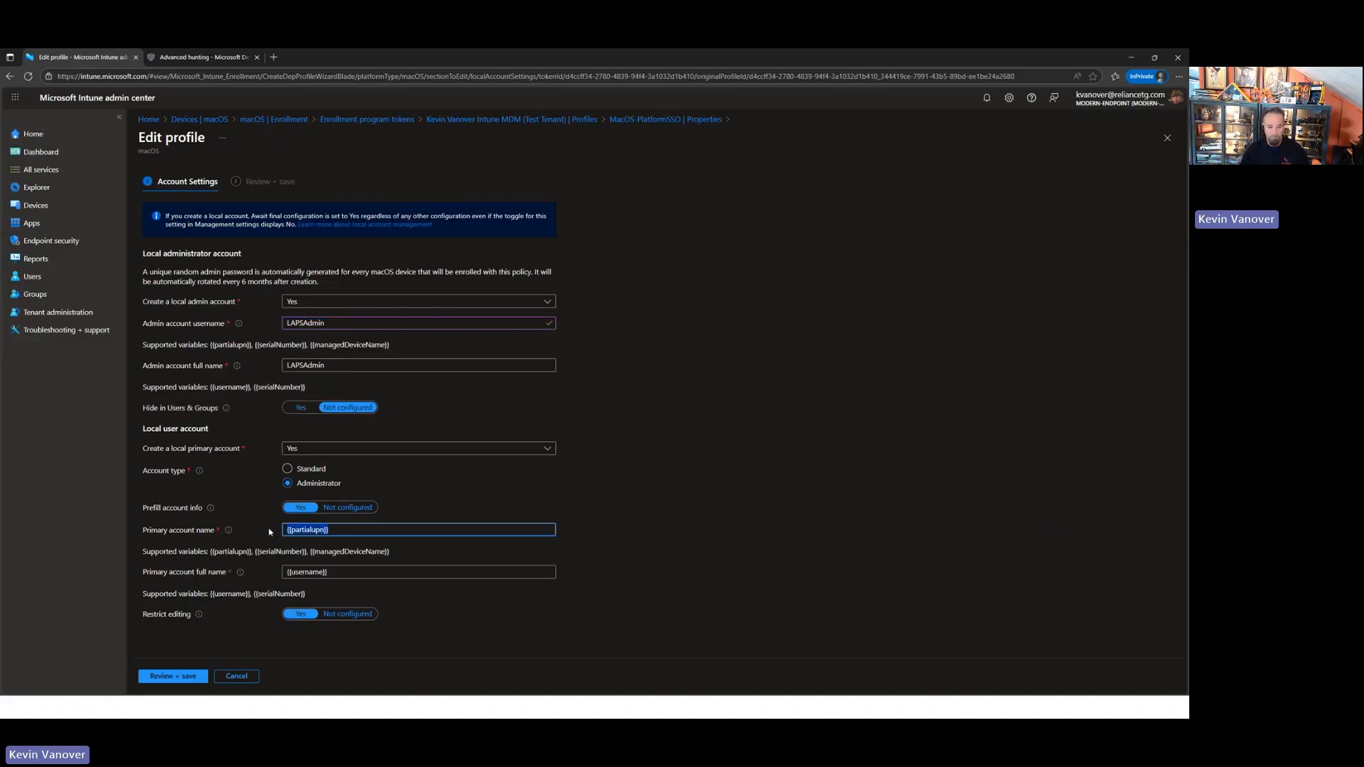
double_click(331, 324)
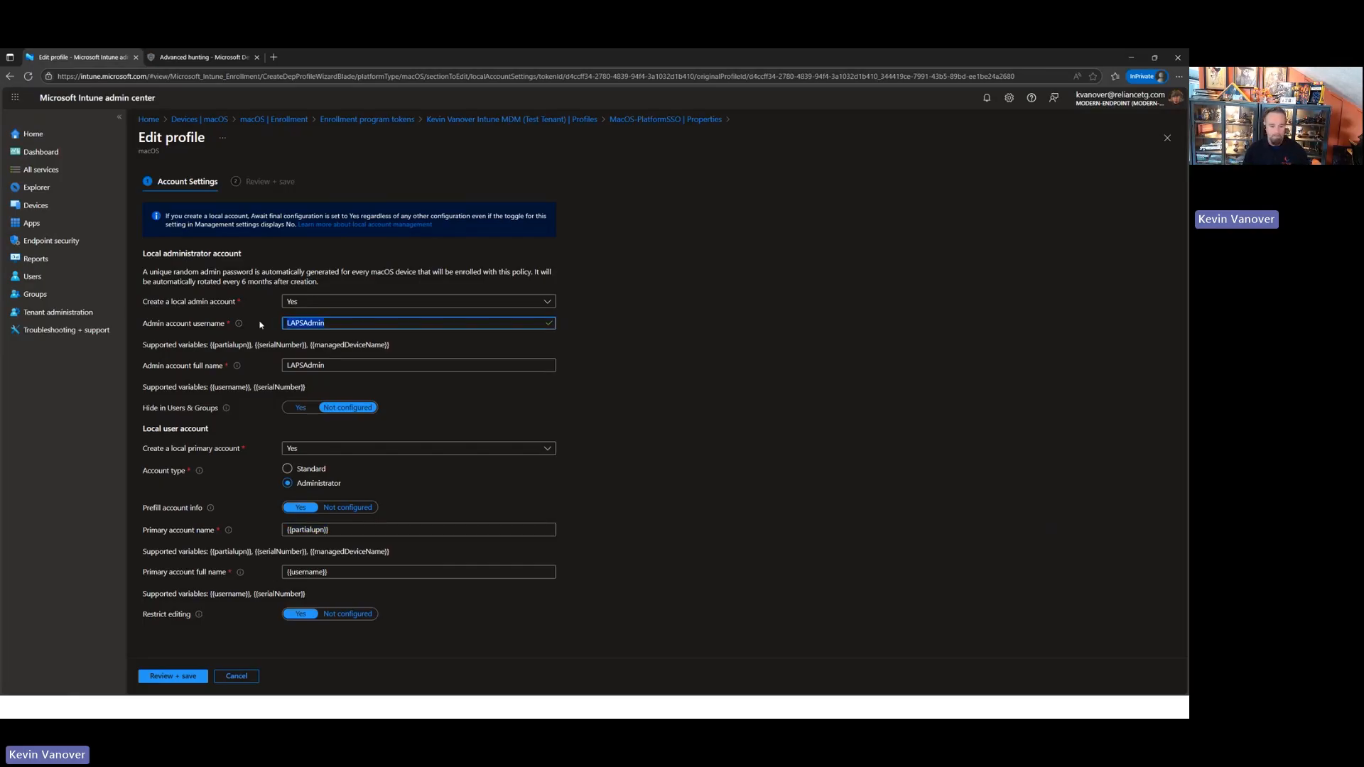
key(ctrl+v)
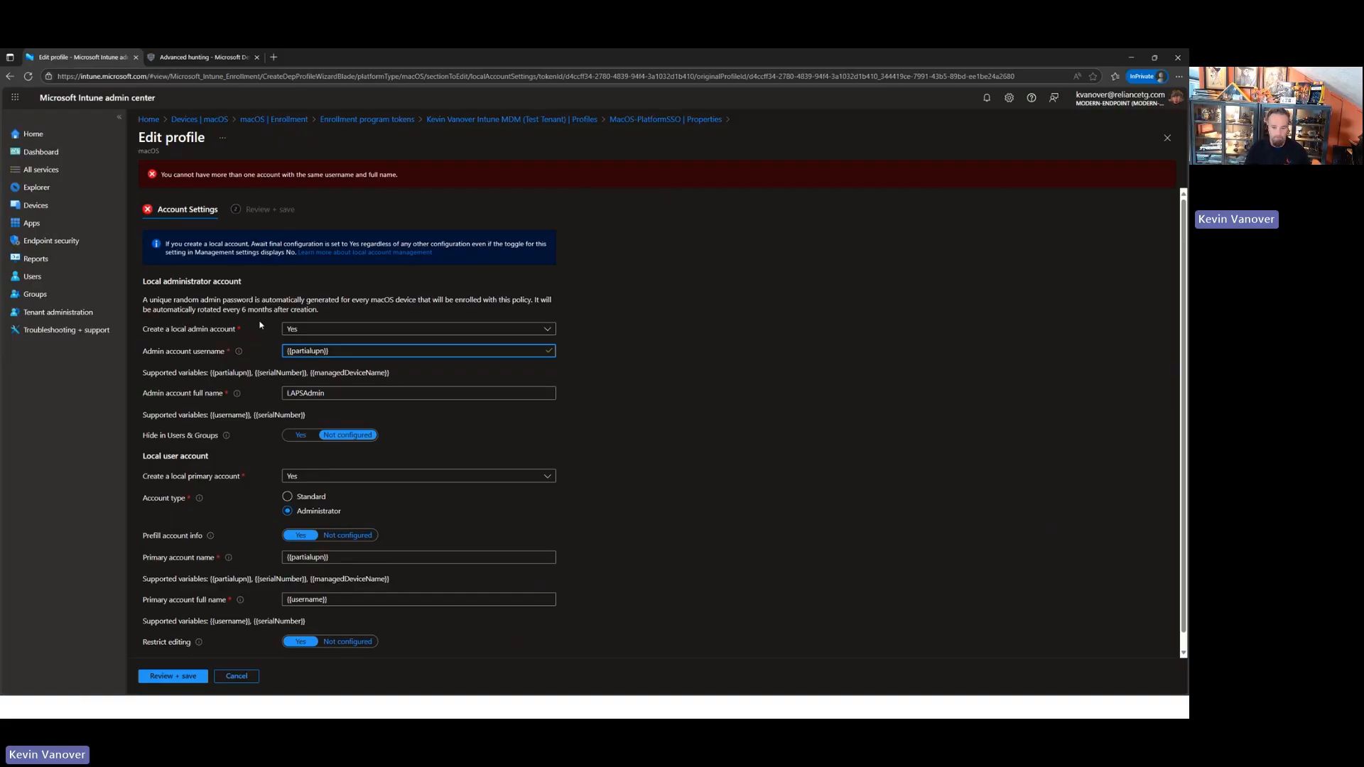
- Set the admin account username back to LAPSAdmin
key(BackSpace)
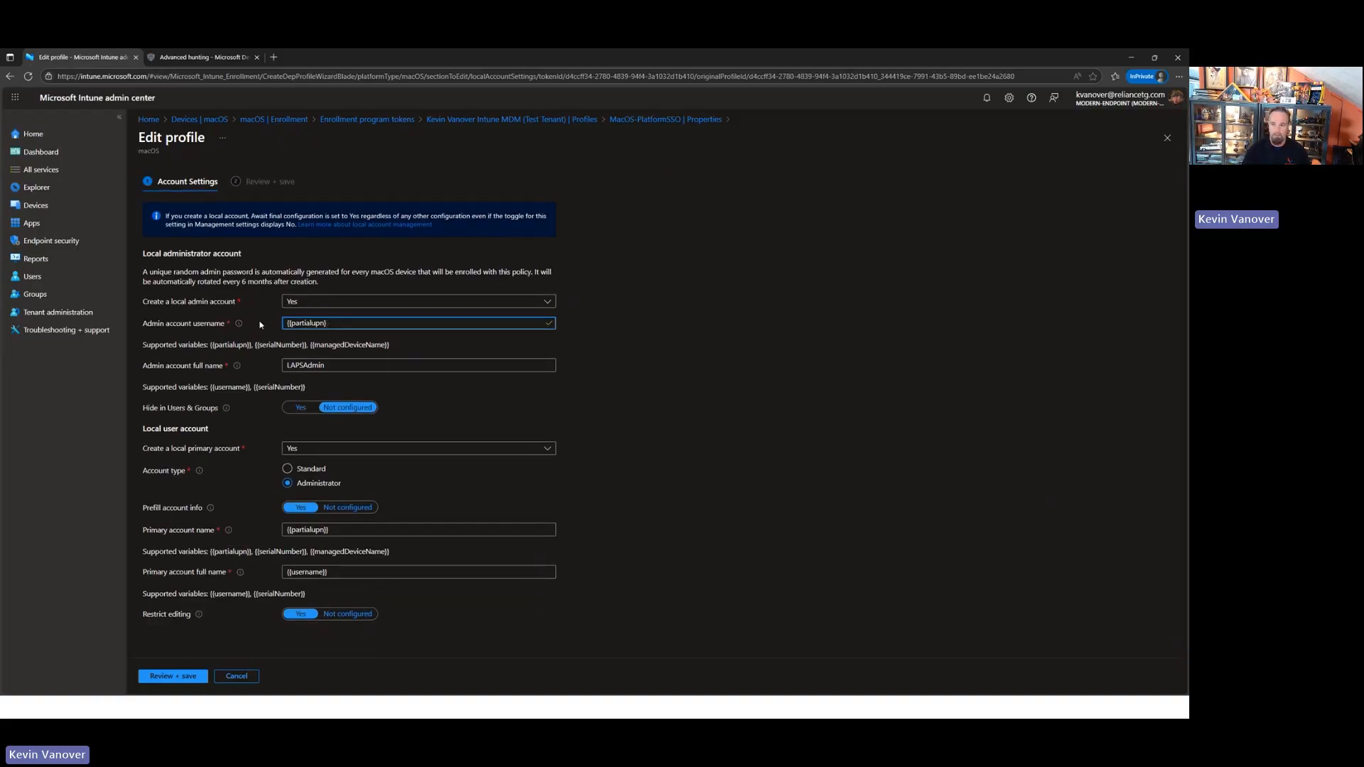
key(BackSpace)
key(BackSpace)
key(BackSpace)
key(BackSpace)
key(BackSpace)
key(BackSpace)
key(BackSpace)
key(BackSpace)
key(BackSpace)
key(BackSpace)
key(BackSpace)
key(BackSpace)
text(LAPSAdmin)
click(671, 577)
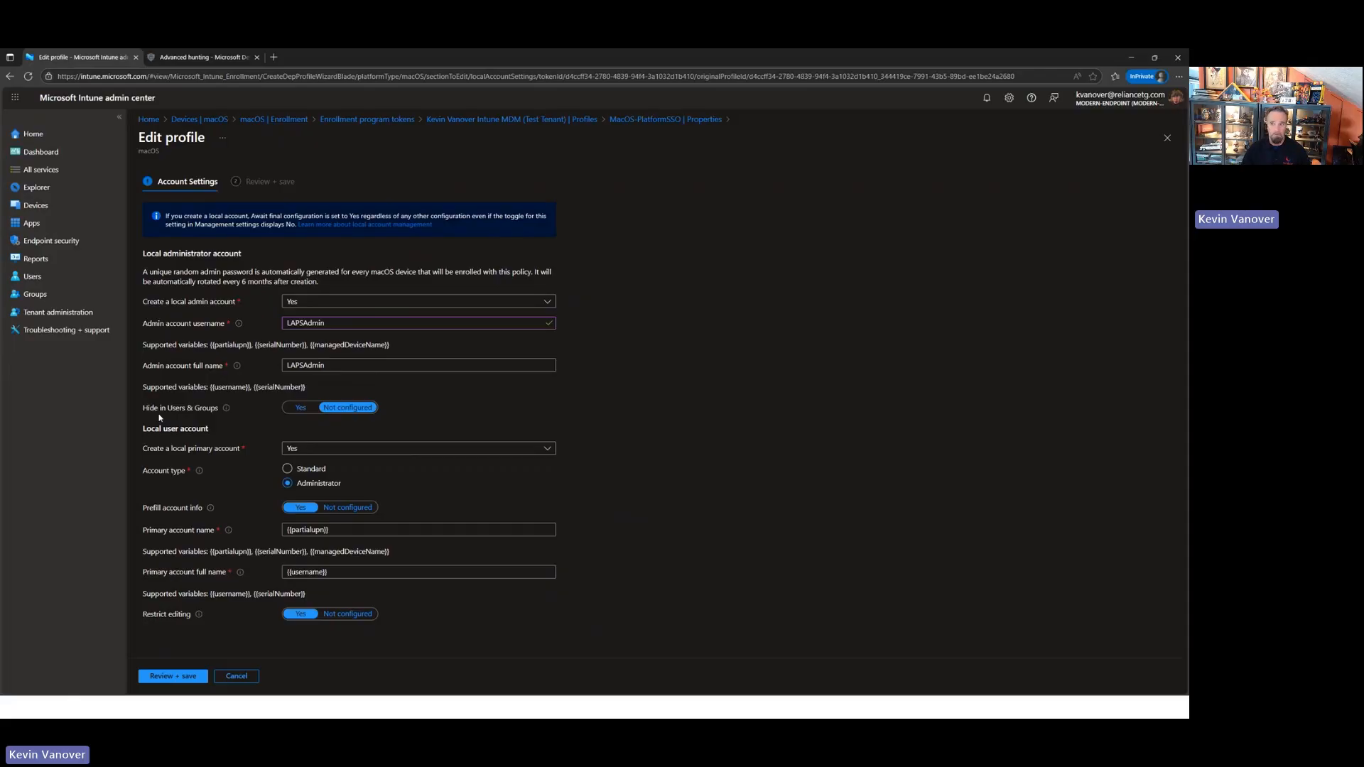
- Try setting Hide in Users & Groups to Yes for the local admin account, and discard the unsaved profile edits
click(300, 412)
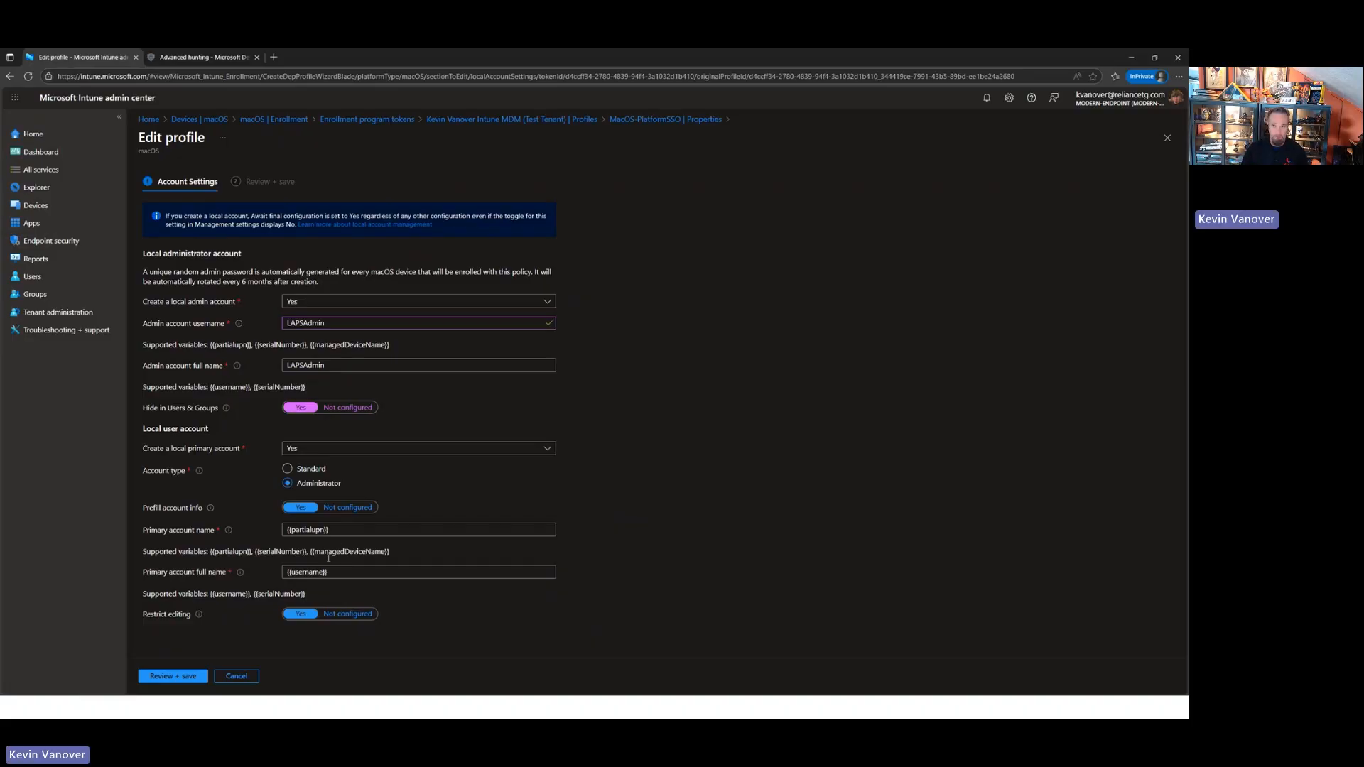
click(237, 677)
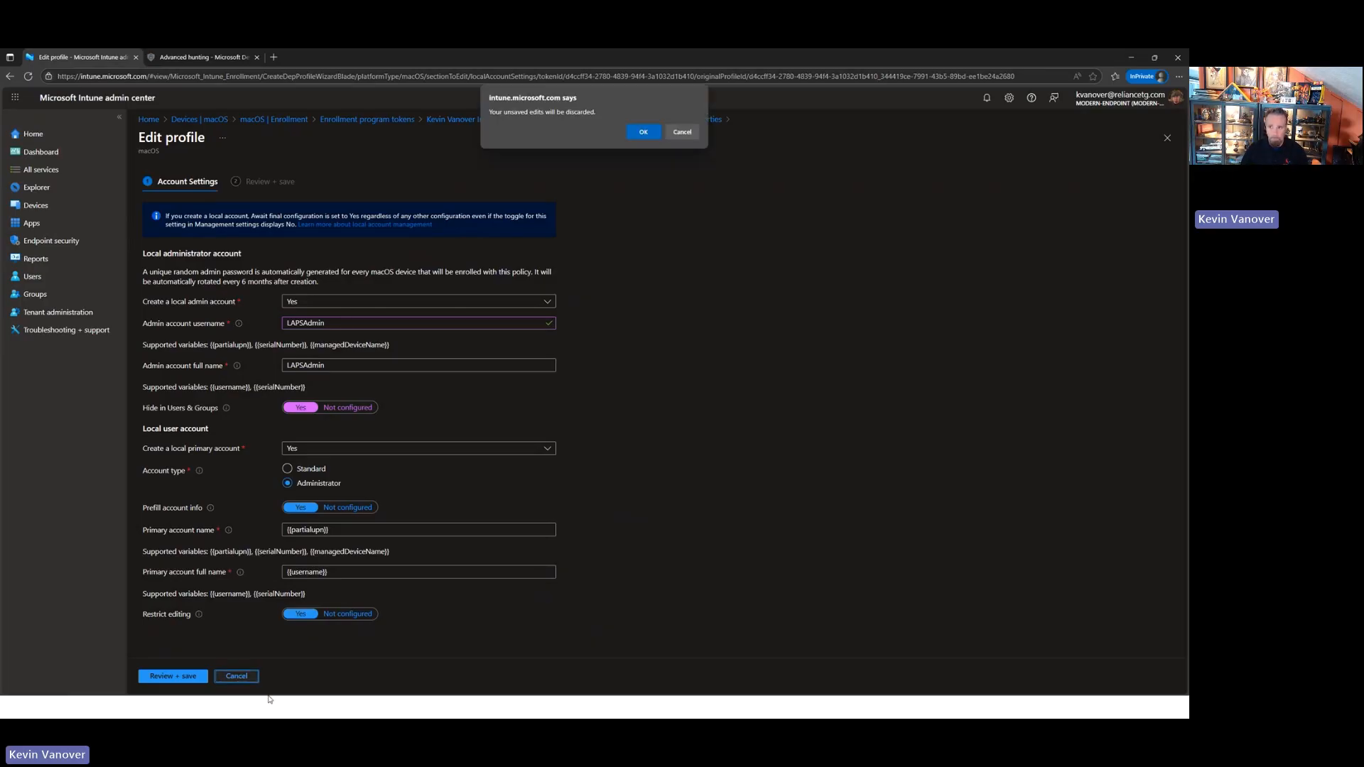
click(638, 133)
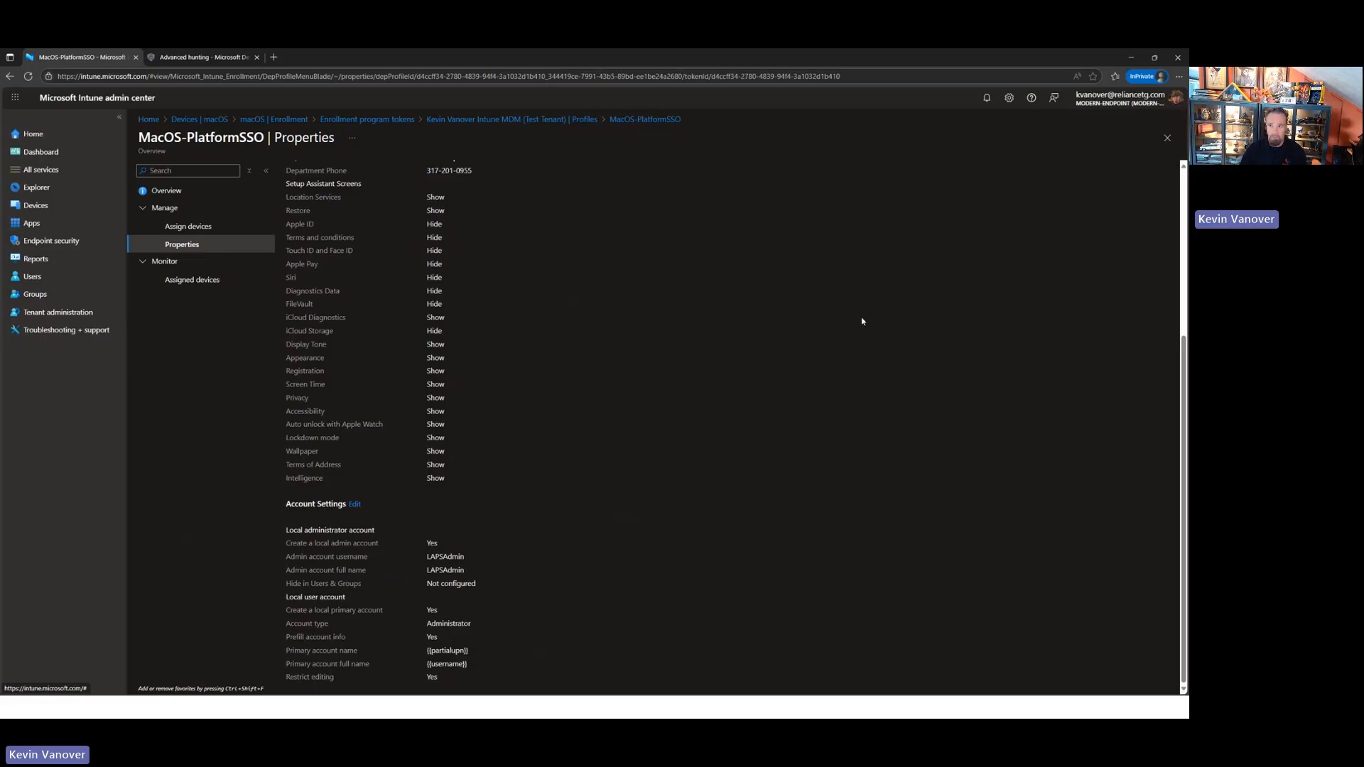
- Review the MacOS-PlatformSSO profile's setup assistant and account settings, and view the devices synced to the enrollment token
scroll(520, 412, up, 2)
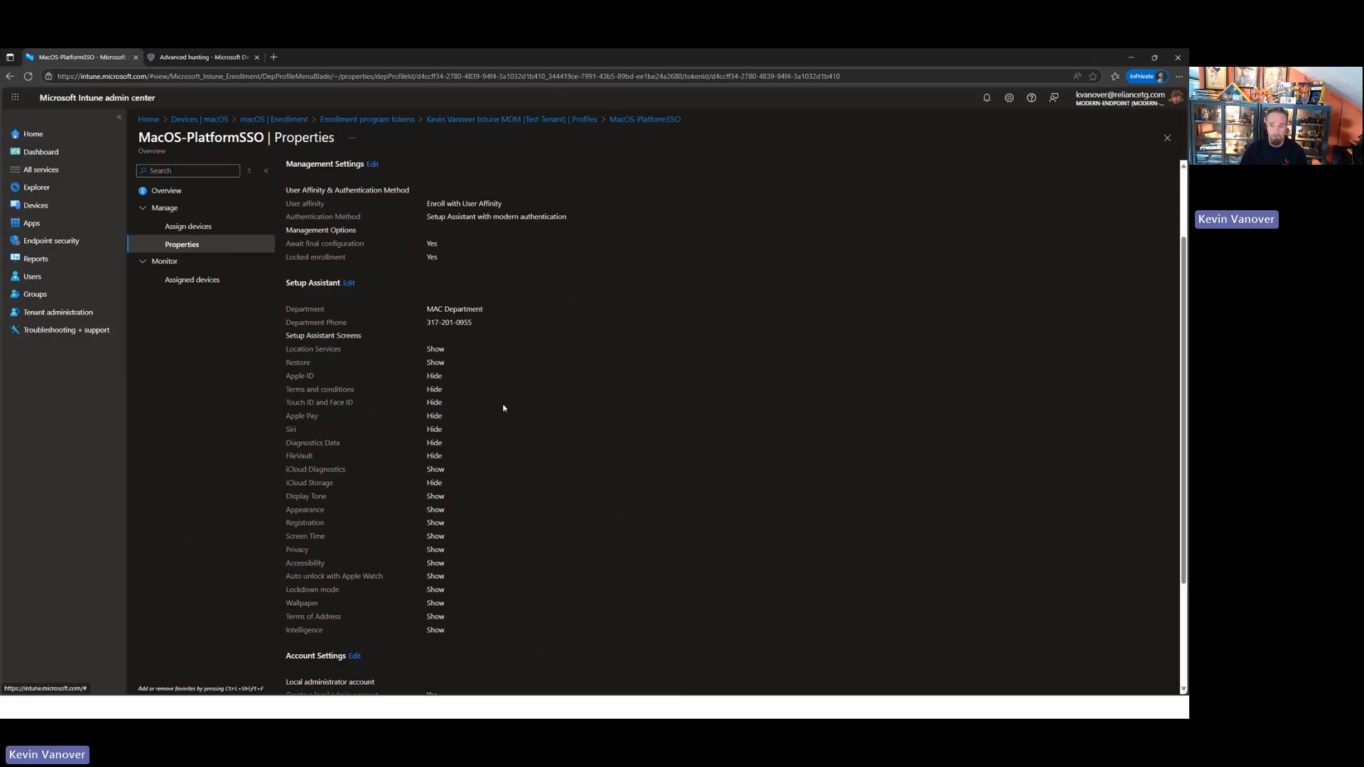
scroll(501, 419, down, 2)
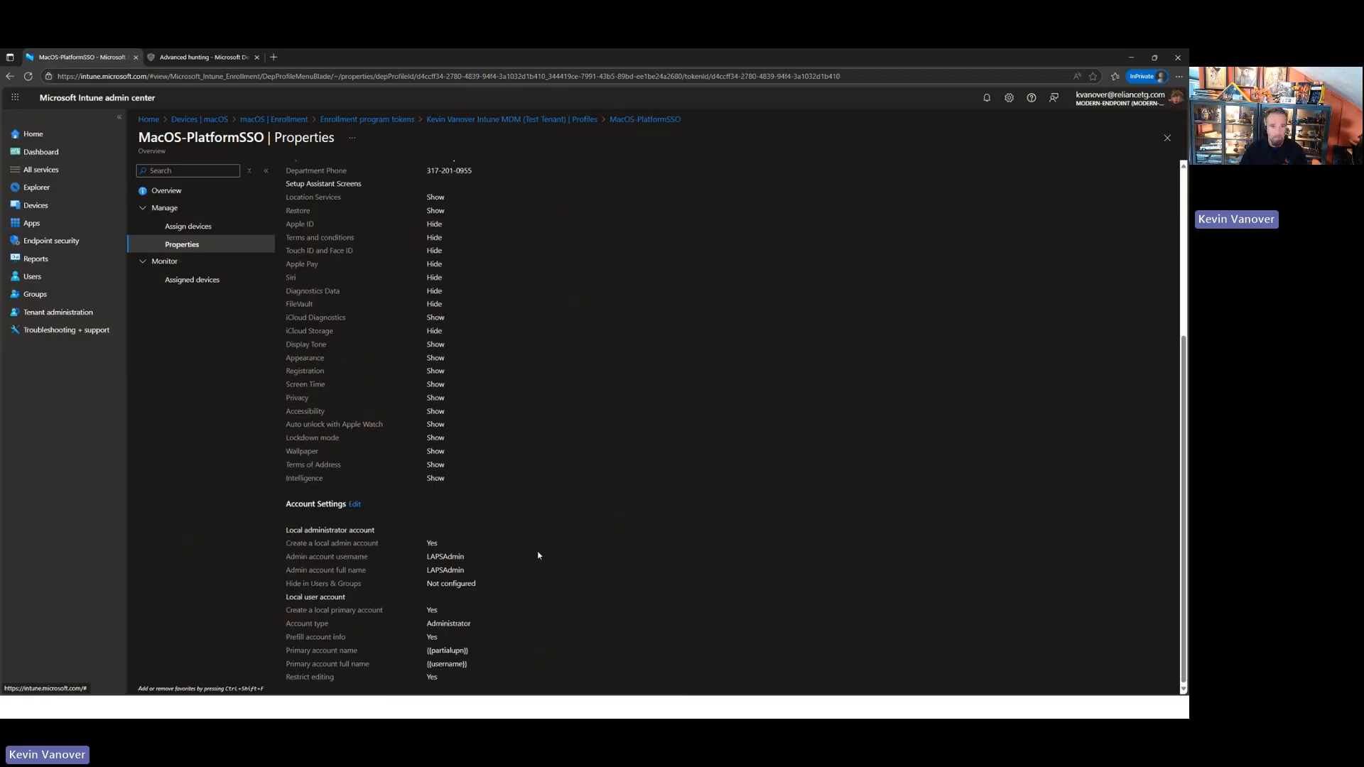
click(1167, 138)
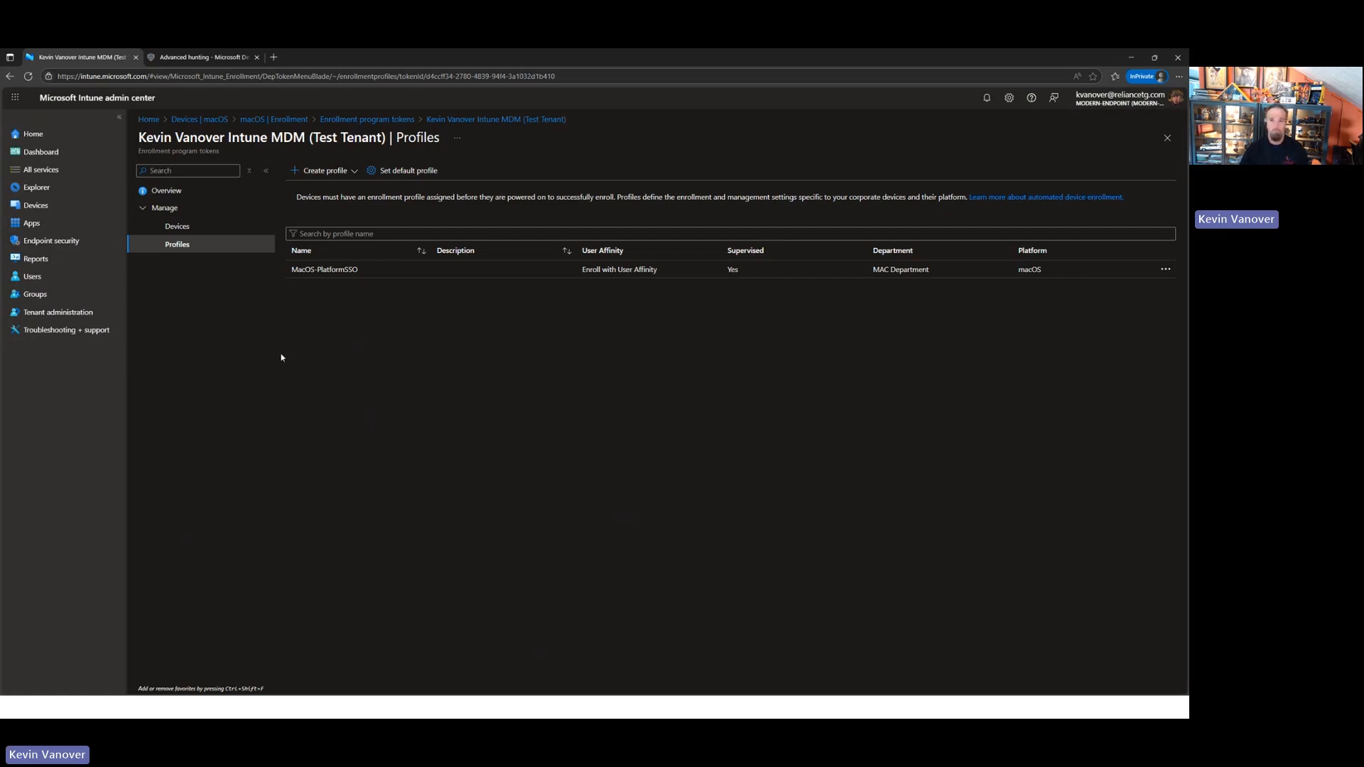
click(174, 225)
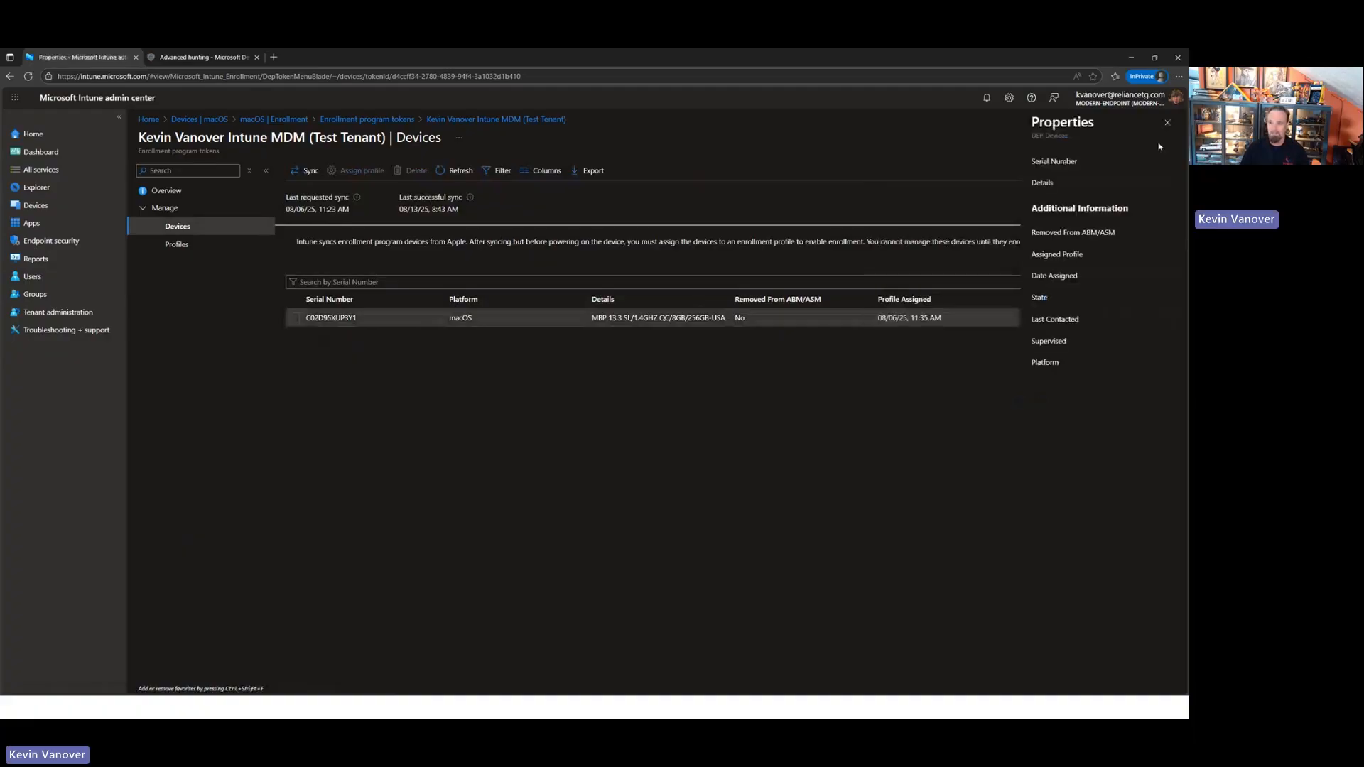
- Reveal the local administrator account password of the MacBook Pro among the macOS devices, and close the device's page
click(200, 118)
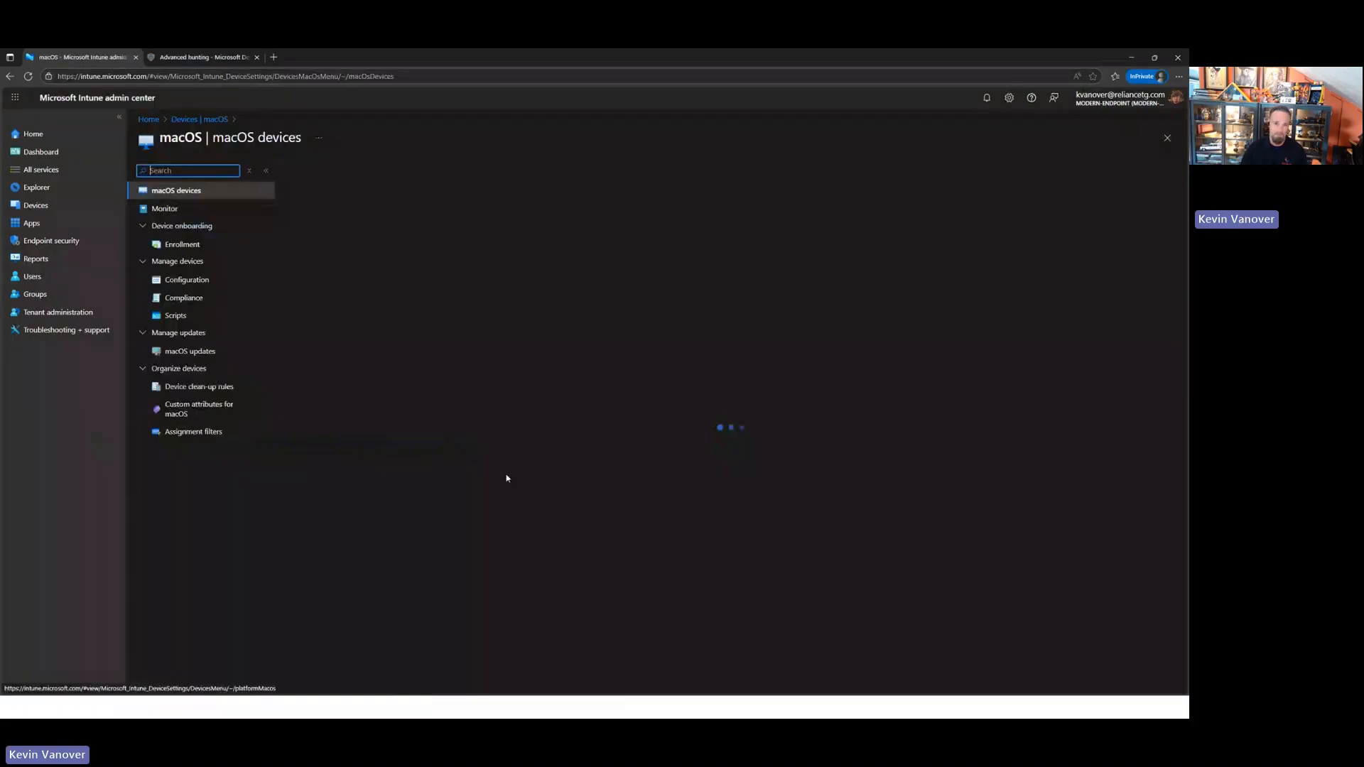
click(313, 263)
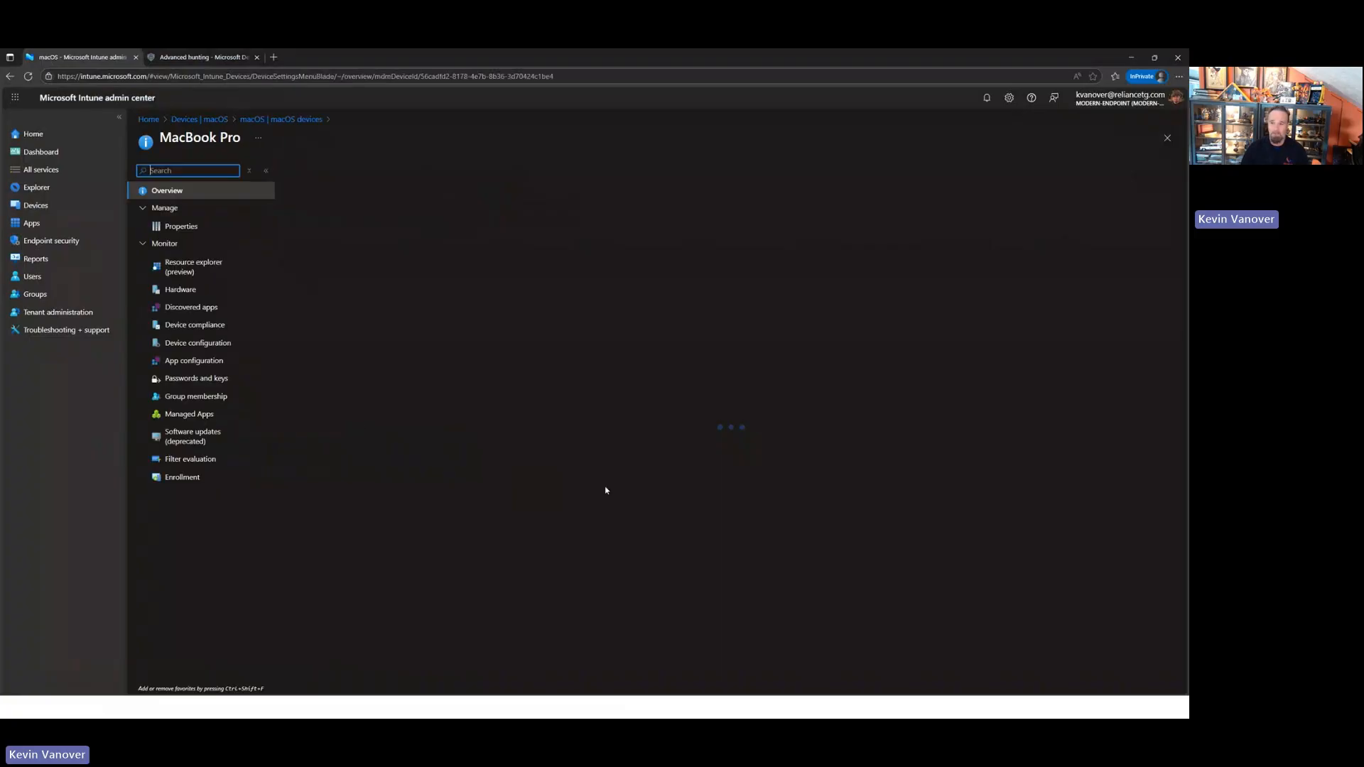
click(197, 379)
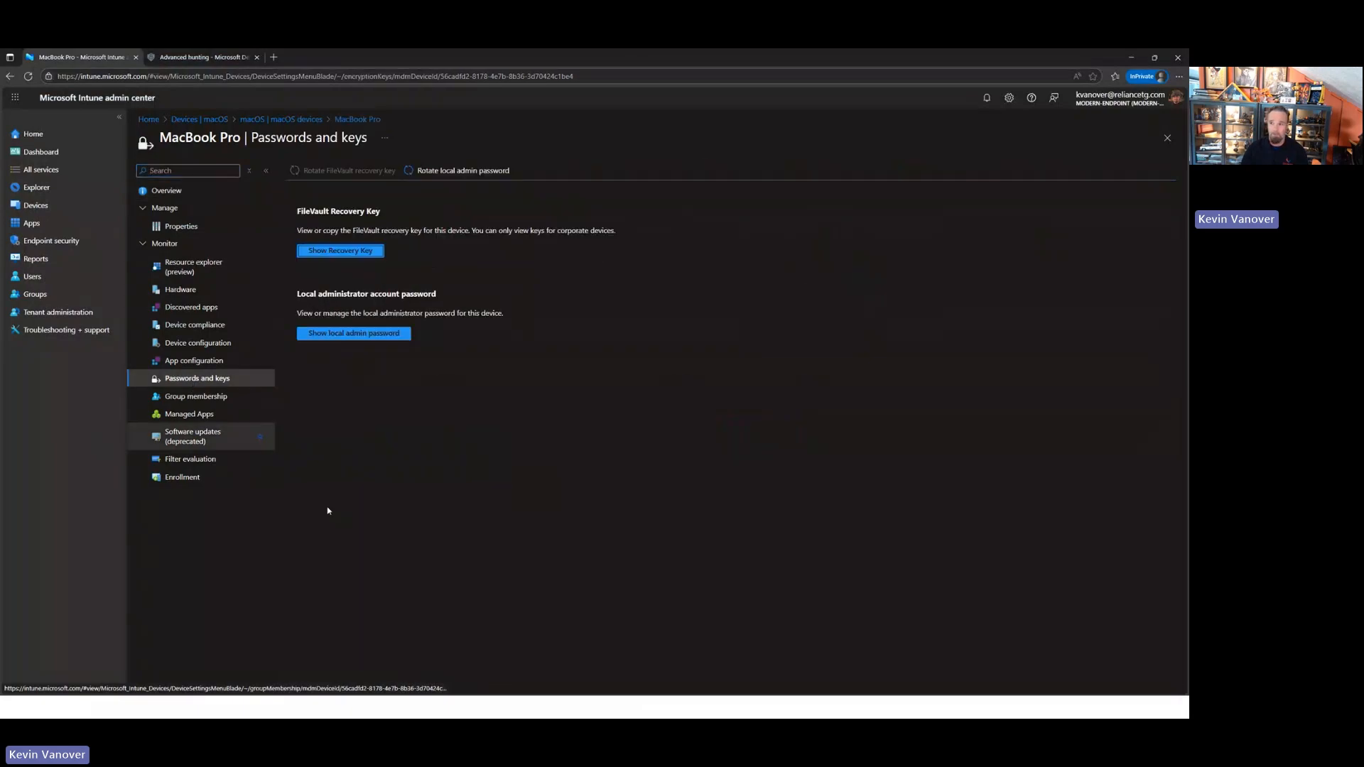
click(342, 335)
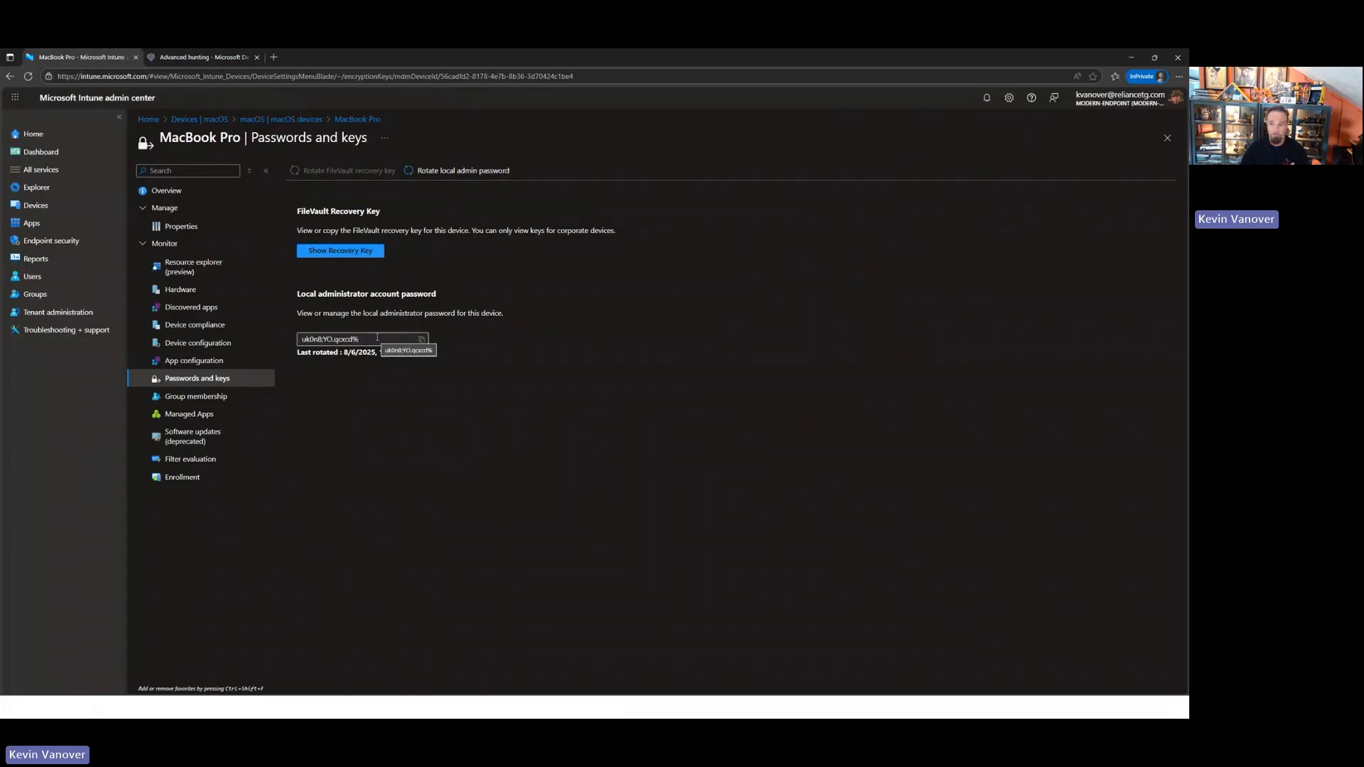
drag(377, 337, 267, 341)
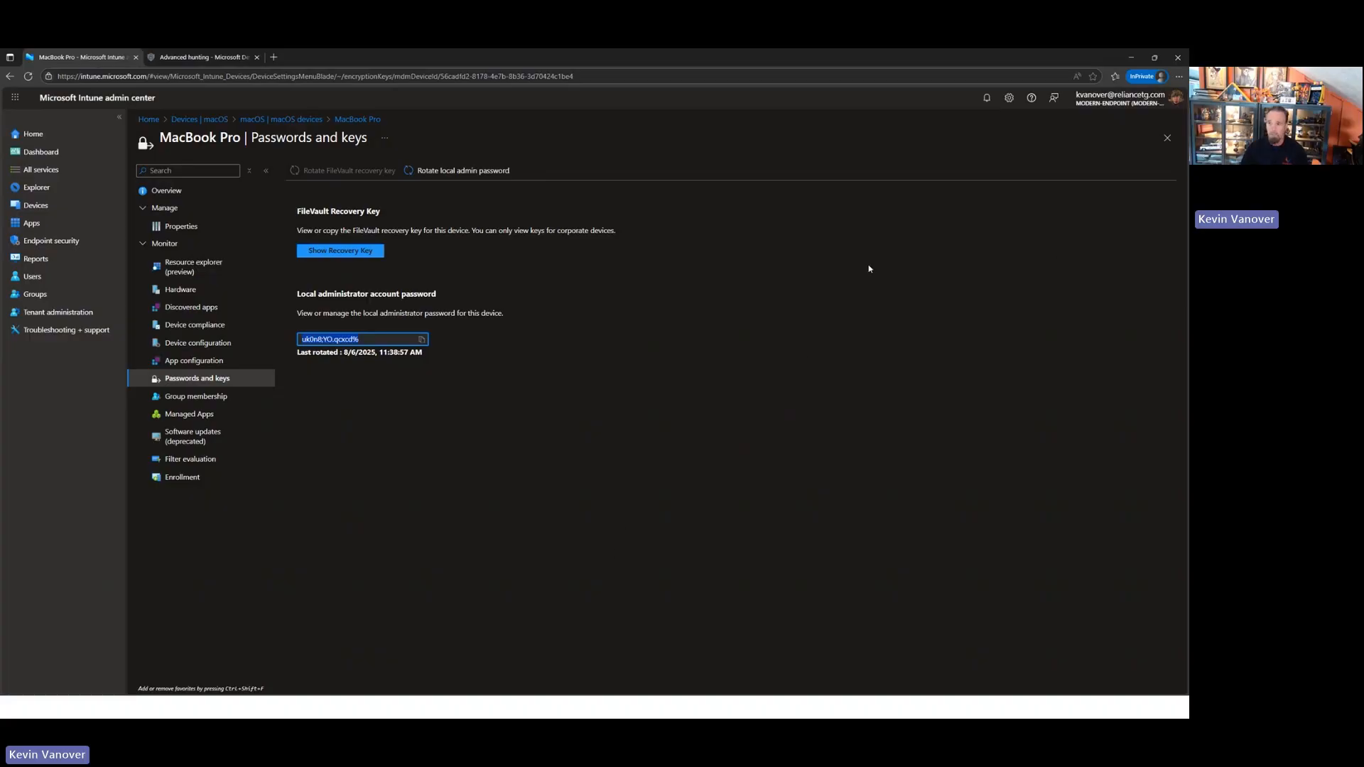
click(1169, 146)
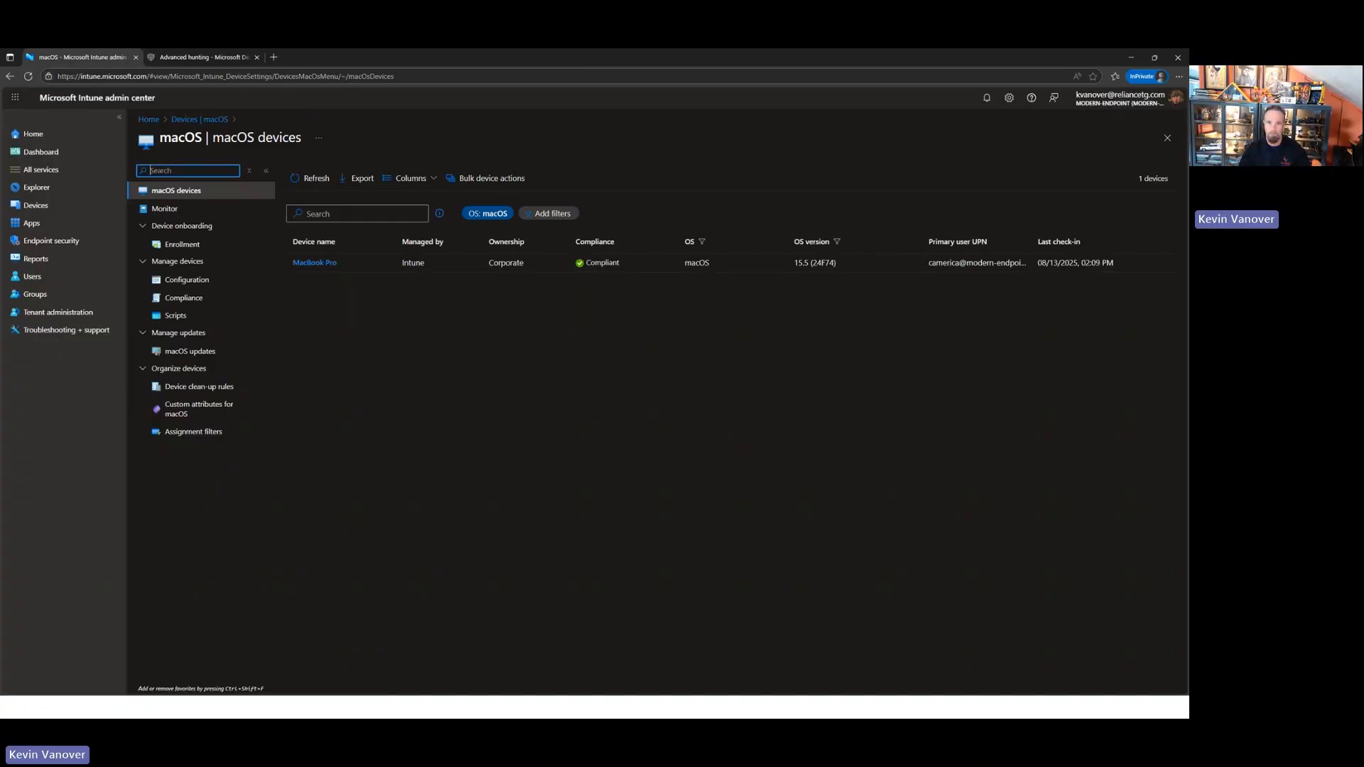
- Switch to the slide presentation and advance to the Benefits of LAPS for macOS slide
key(alt+Tab)
key(Right)
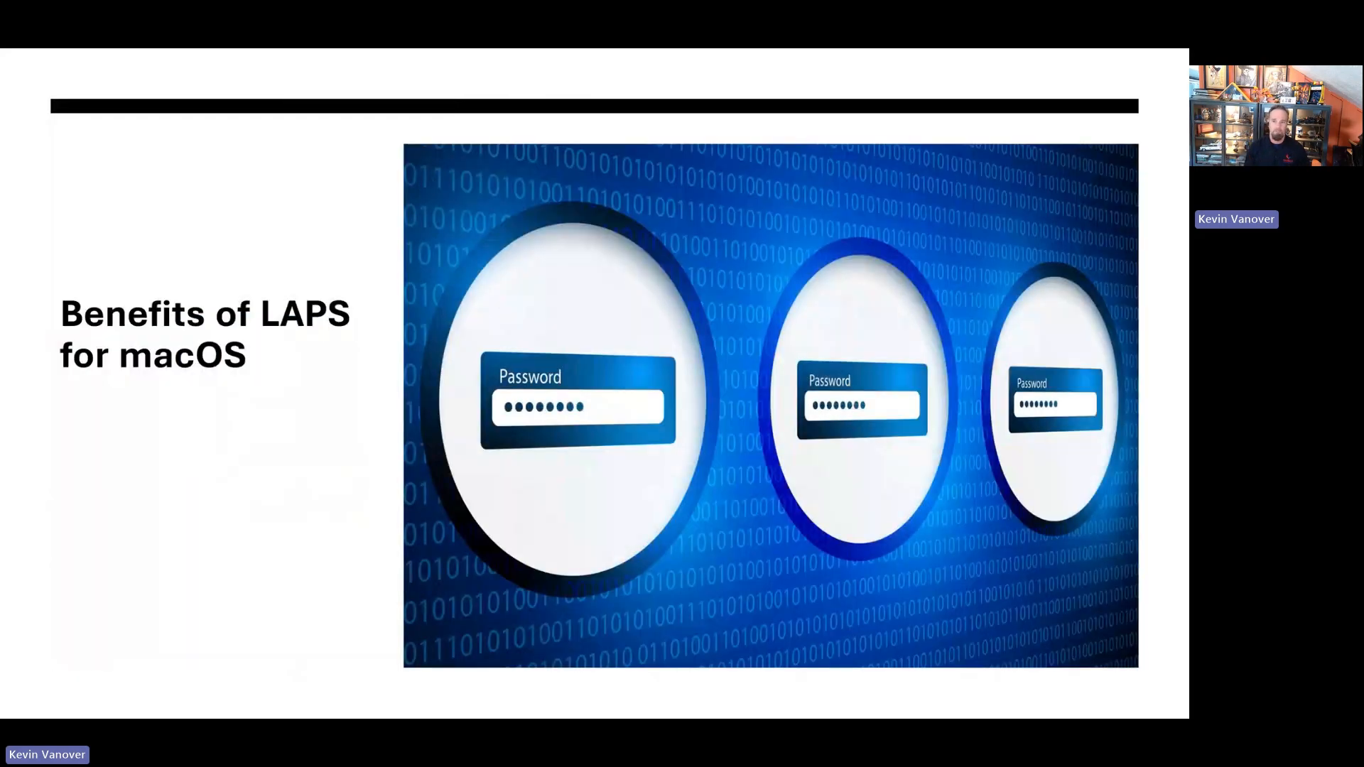